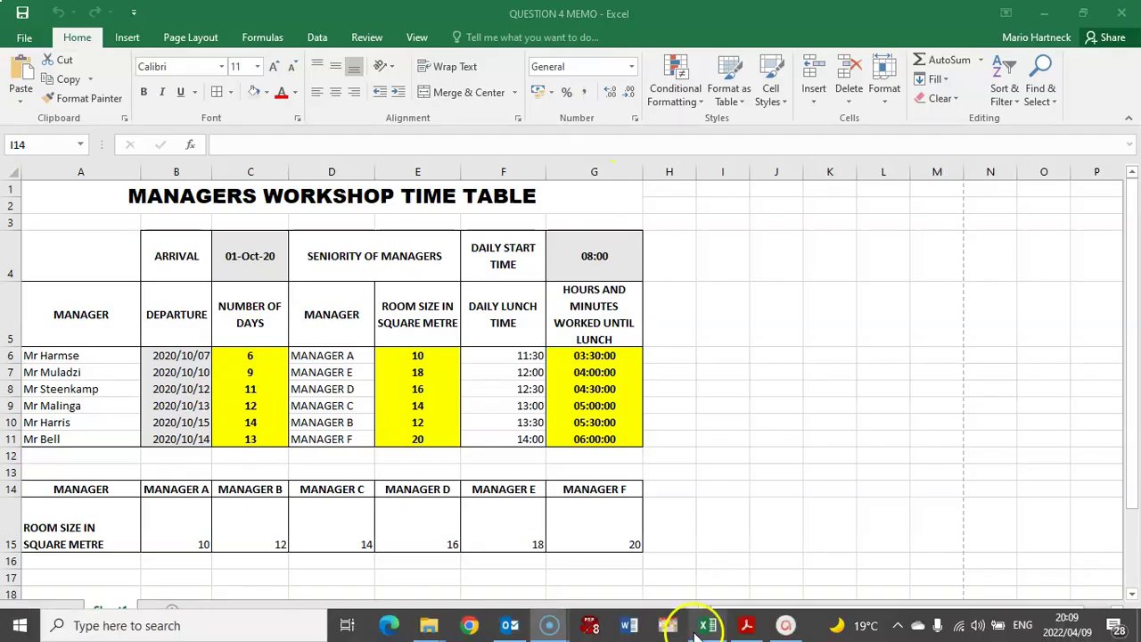
Read instruction line 5 on PivotTable range and placement in the Question 4 PDF, then return to Excel.
click(747, 625)
scroll(374, 384, up, 15)
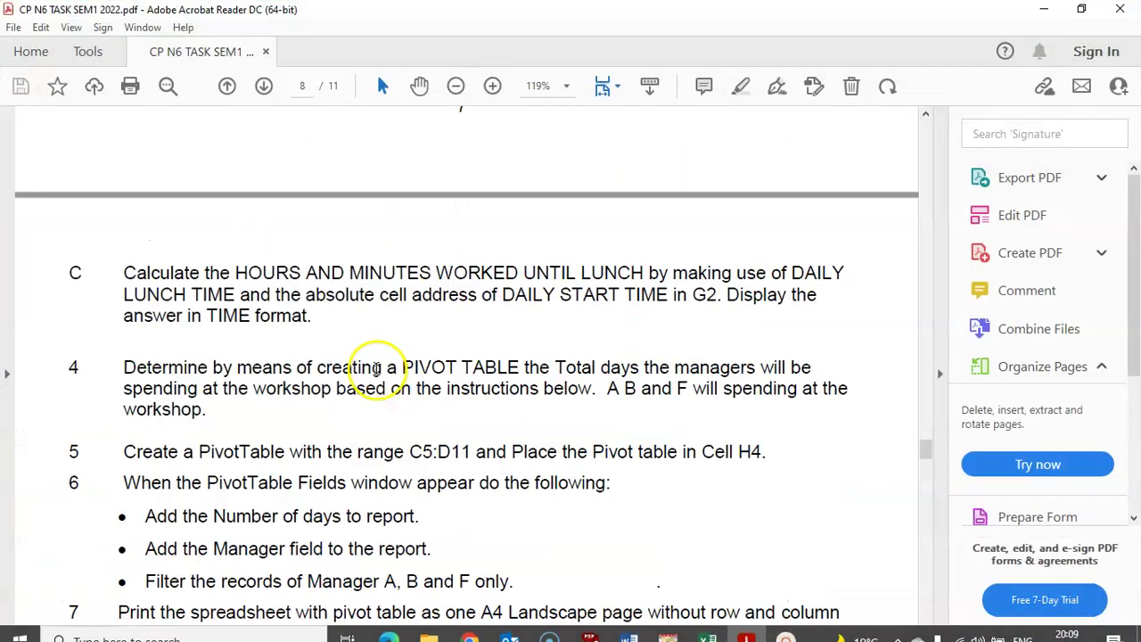
scroll(367, 402, down, 15)
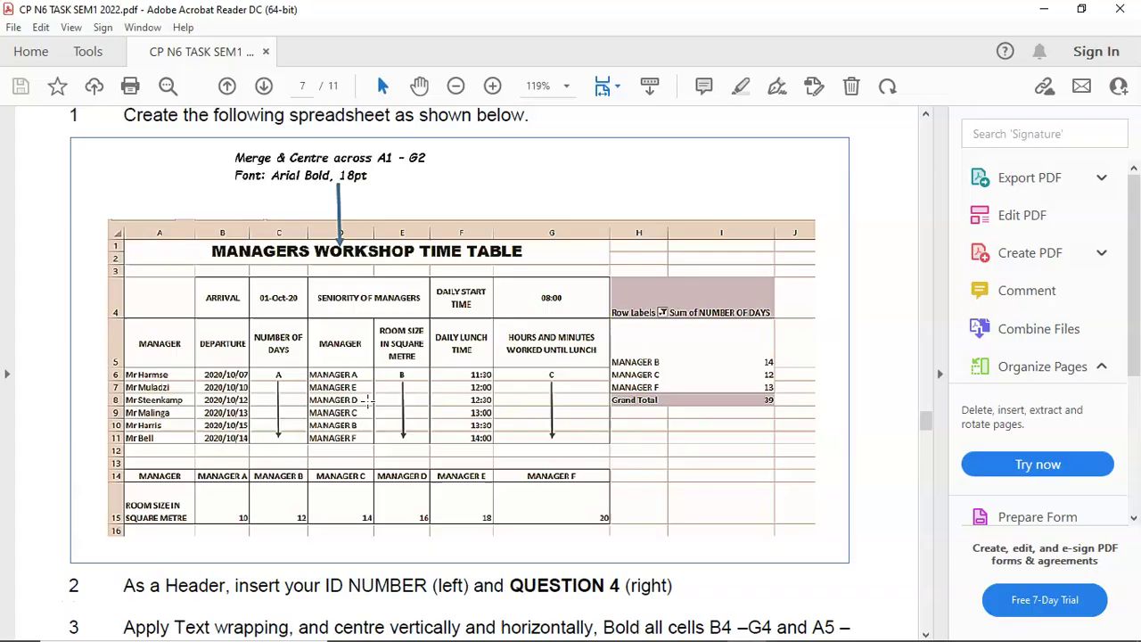
scroll(347, 373, down, 2)
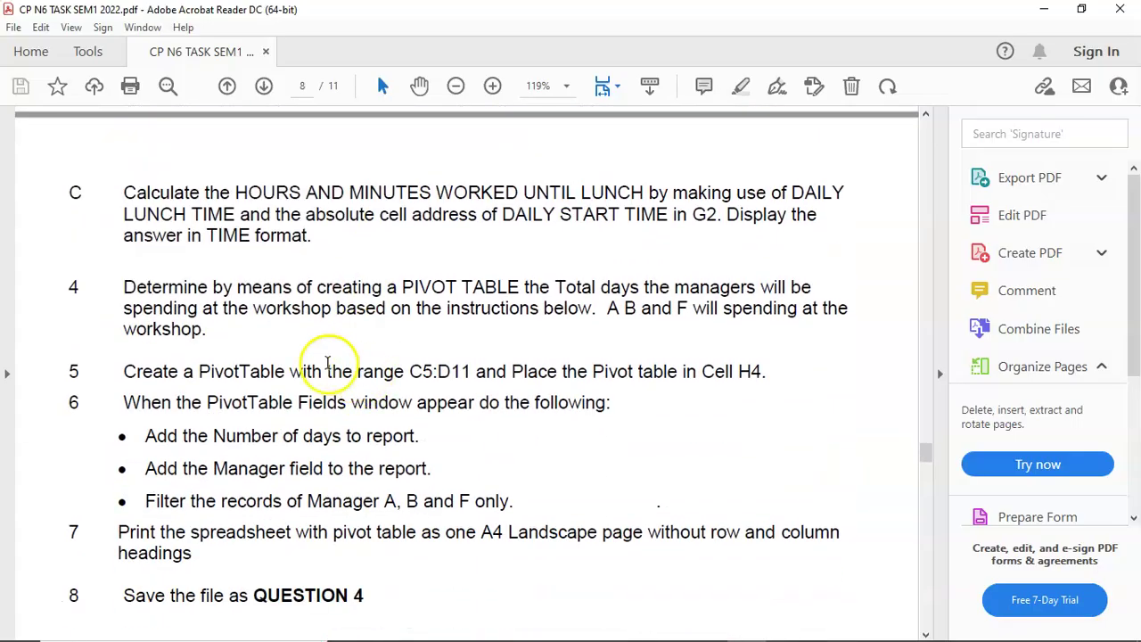
drag(117, 331, 776, 333)
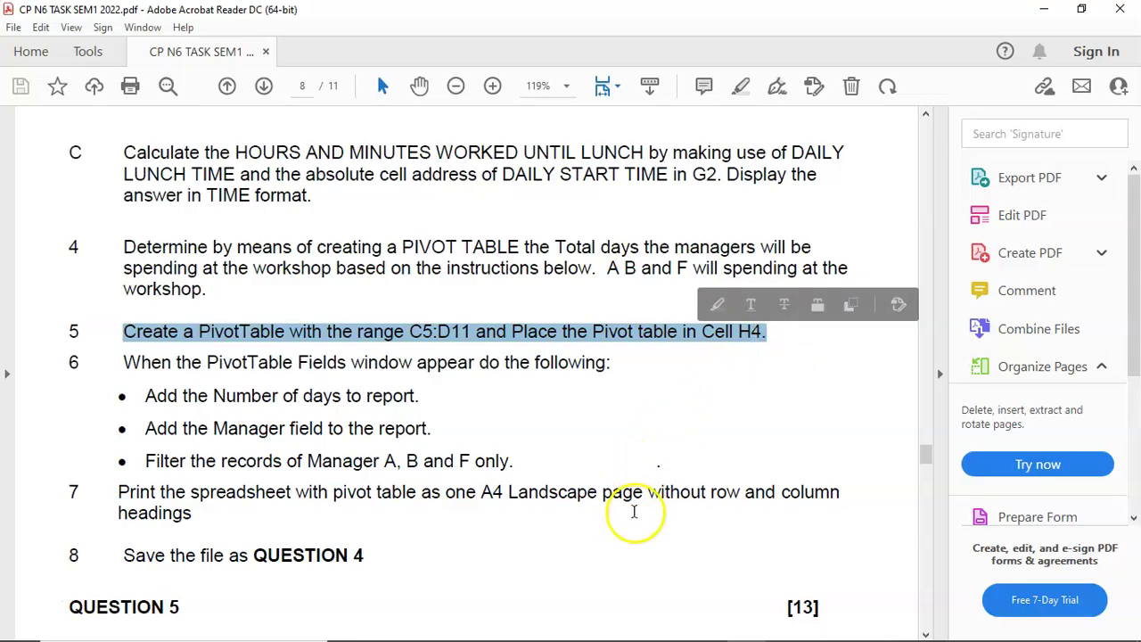
click(463, 343)
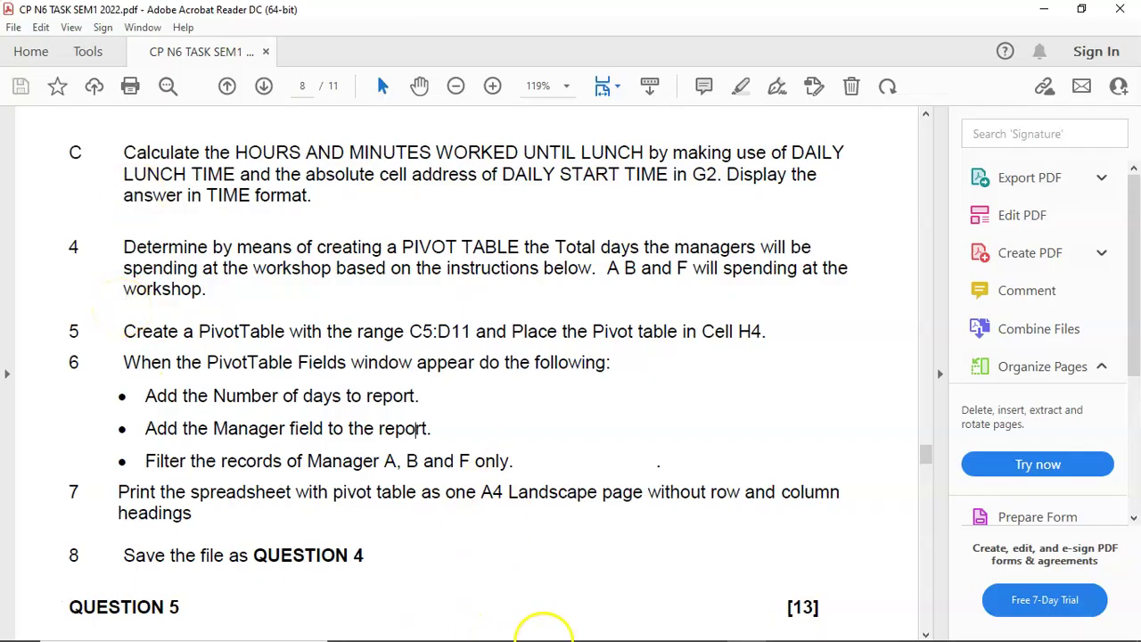
click(710, 627)
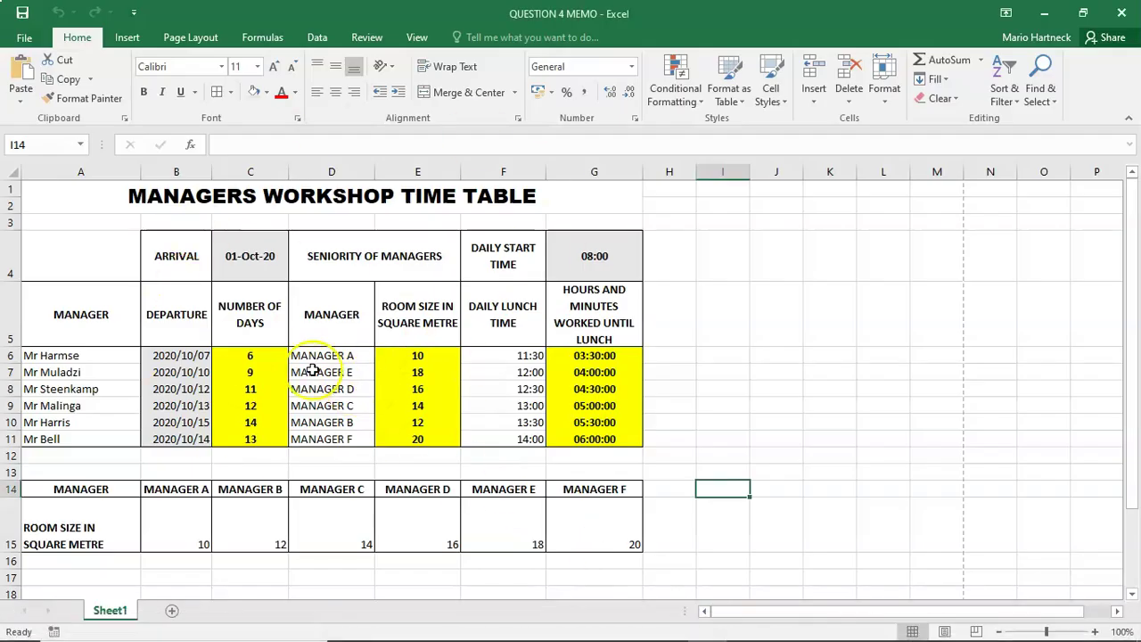
Check the NUMBER OF DAYS, ROOM SIZE IN SQUARE METRE and HOURS AND MINUTES WORKED headings in C5, E5, G5.
click(252, 313)
click(417, 303)
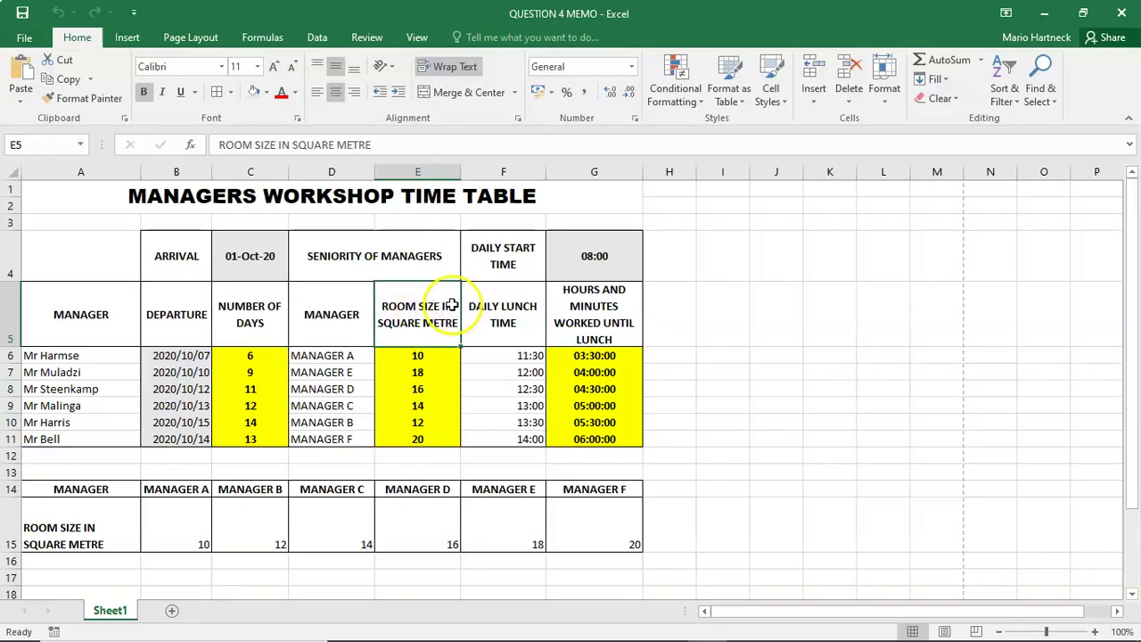
click(589, 303)
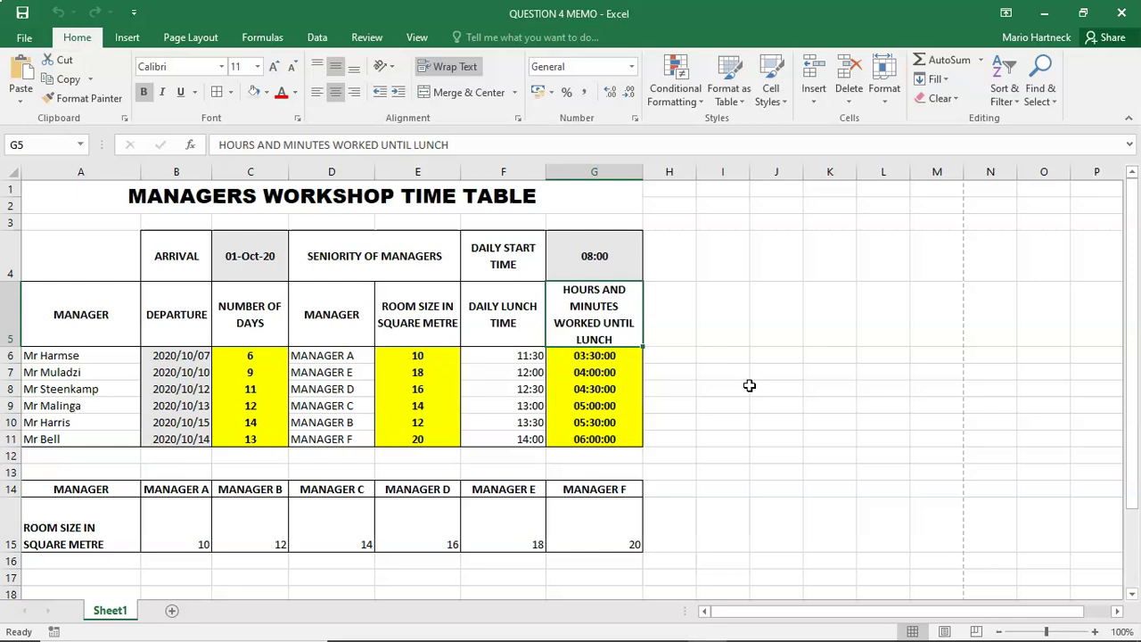
Highlight the source range C5:D11 in the PDF instructions, then return to the workbook.
mouse_move(662, 626)
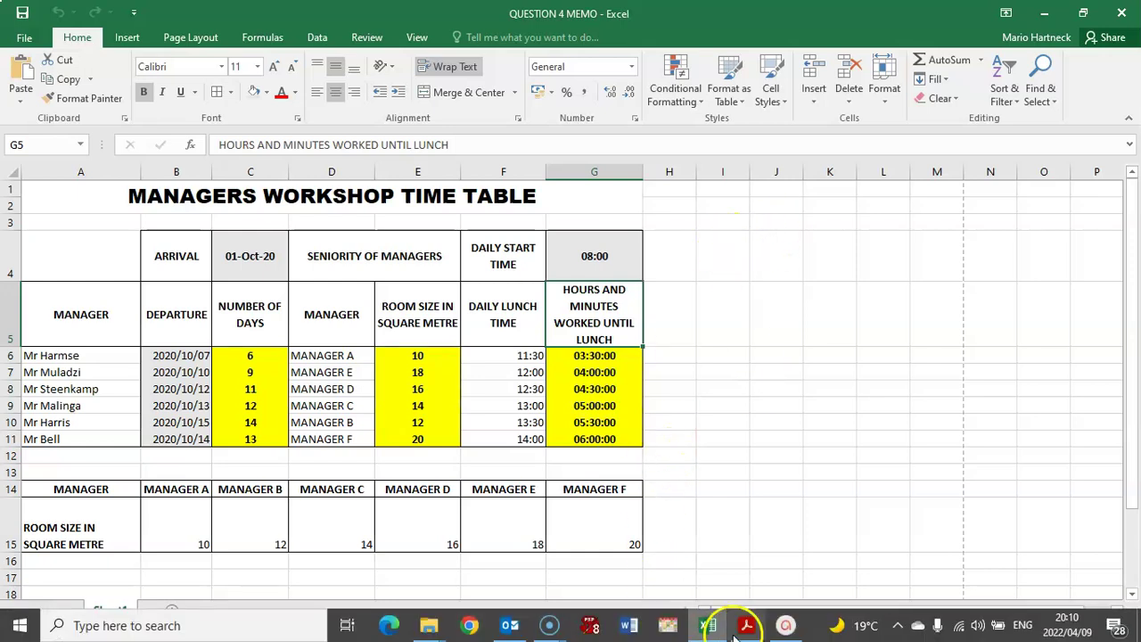
click(746, 625)
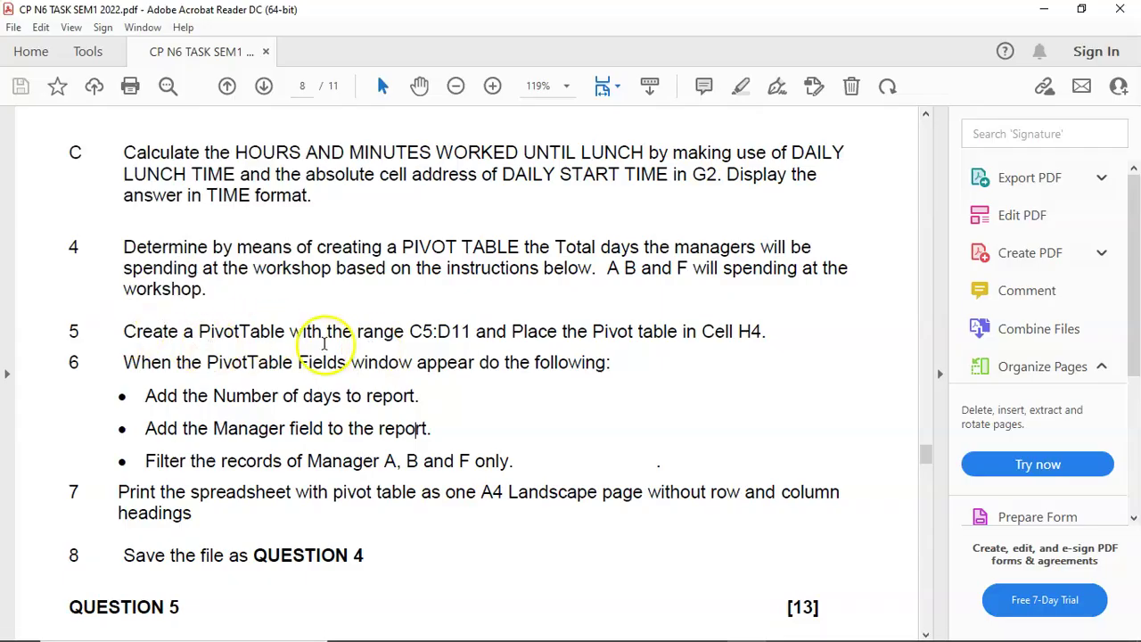
drag(406, 330, 471, 332)
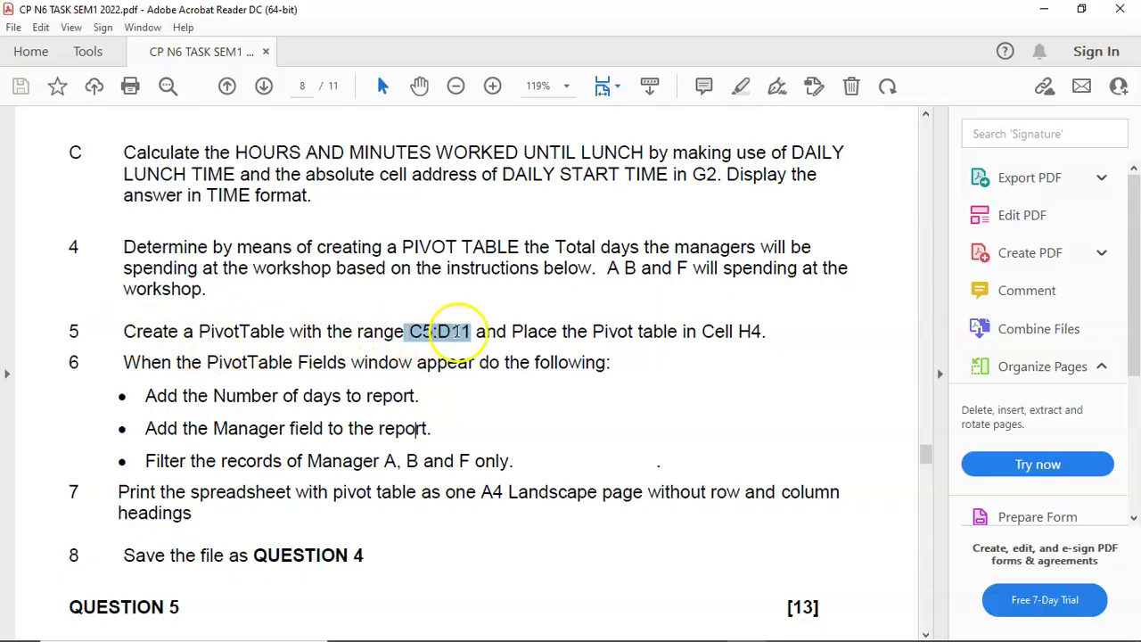
click(706, 626)
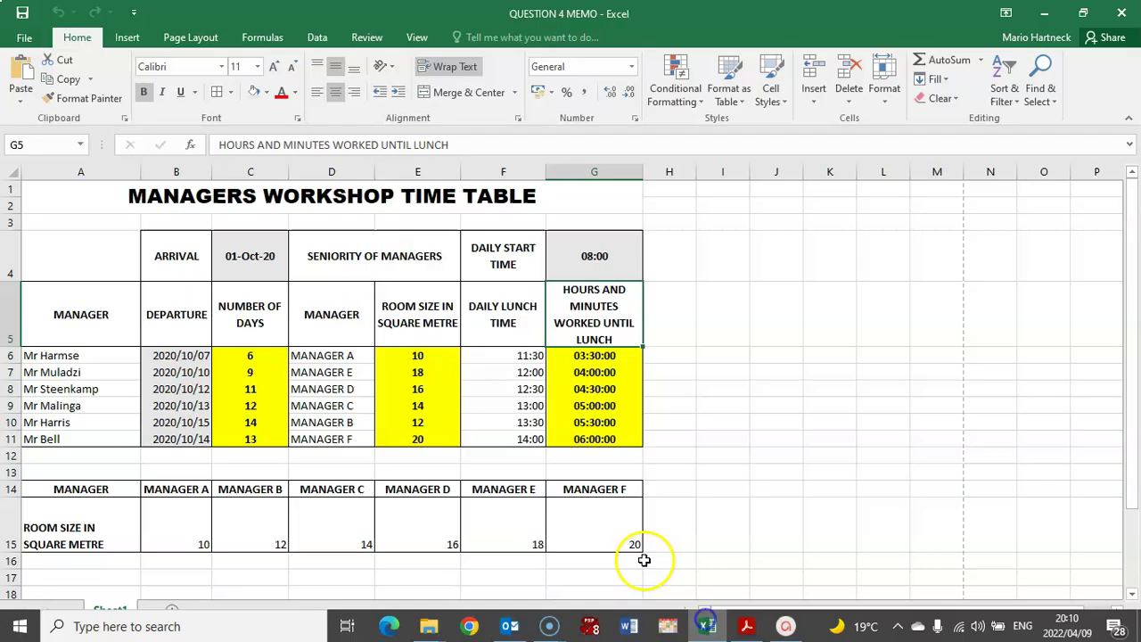
Locate the NUMBER OF DAYS and MANAGER headings in columns C and D, down to MANAGER F.
click(252, 167)
click(250, 304)
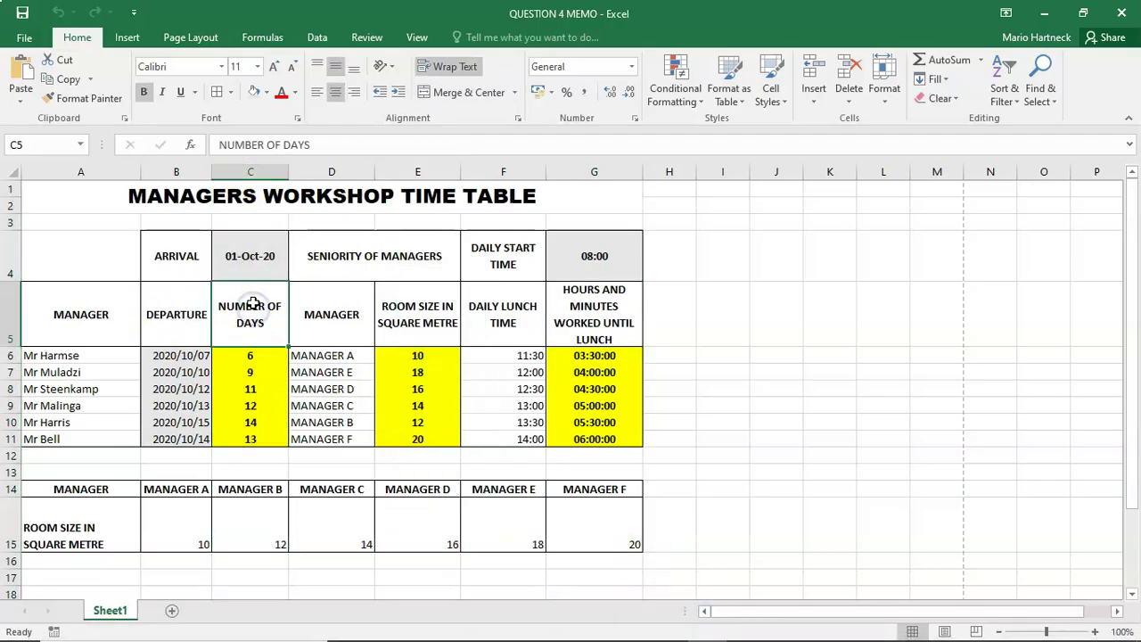
click(331, 171)
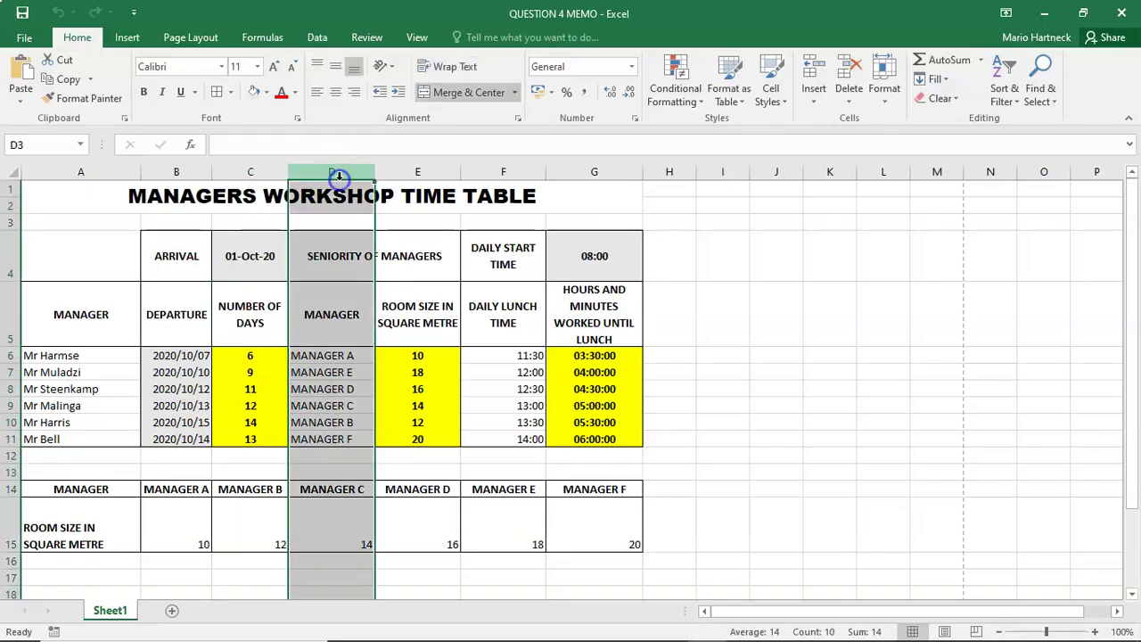
click(328, 327)
click(328, 439)
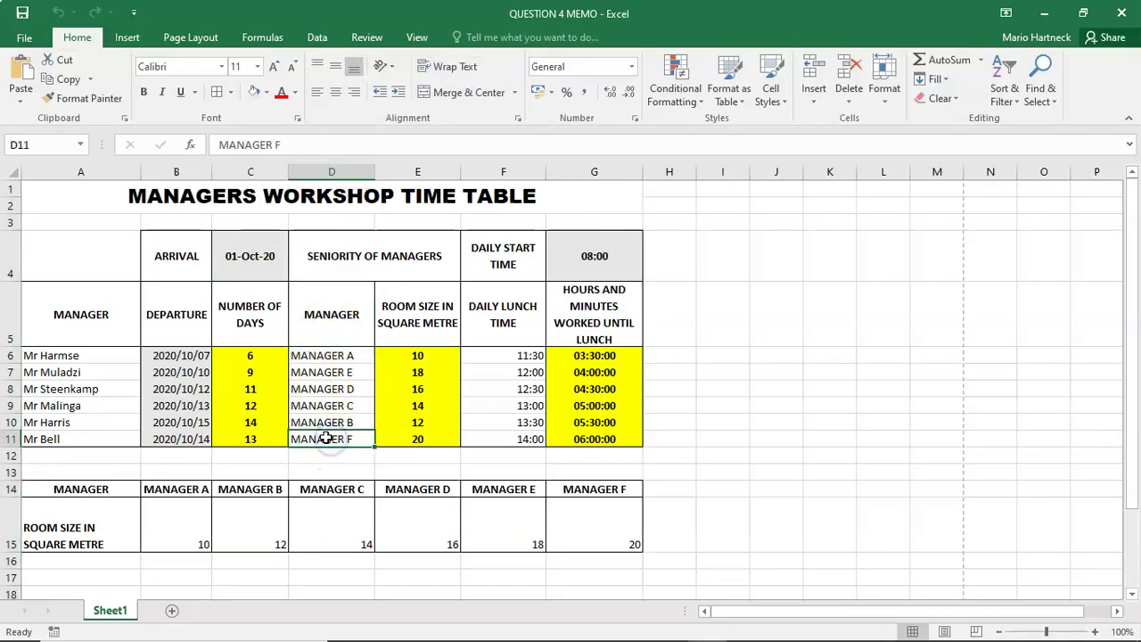
Select the range C5:D11 covering days and managers.
mouse_move(232, 304)
mouse_down()
mouse_move(339, 316)
mouse_move(371, 426)
mouse_move(343, 438)
mouse_up()
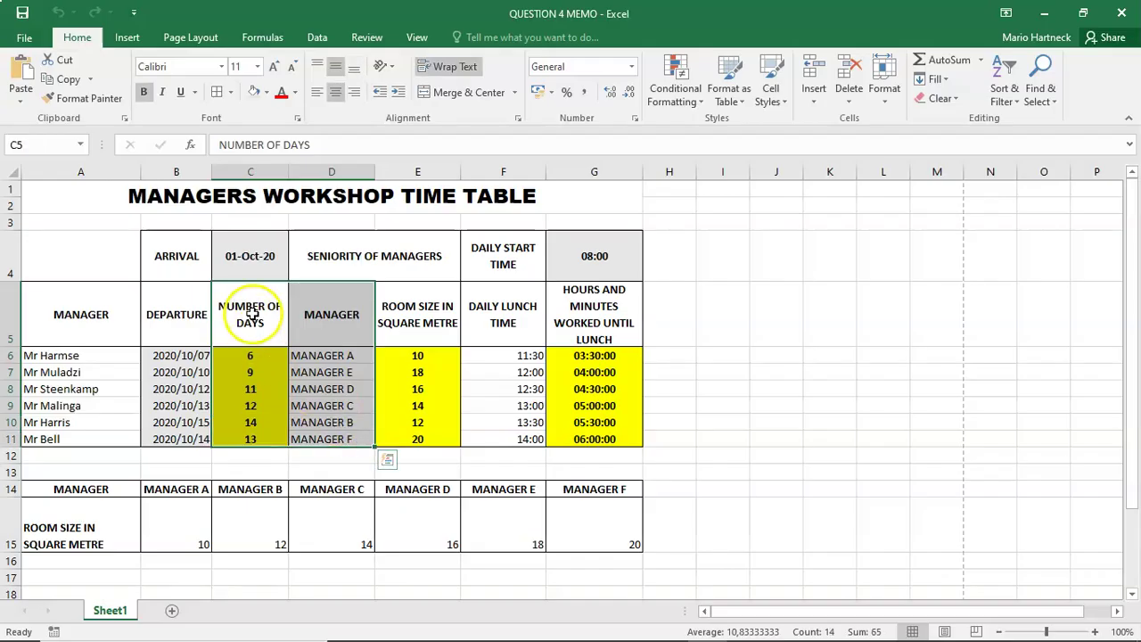
click(327, 314)
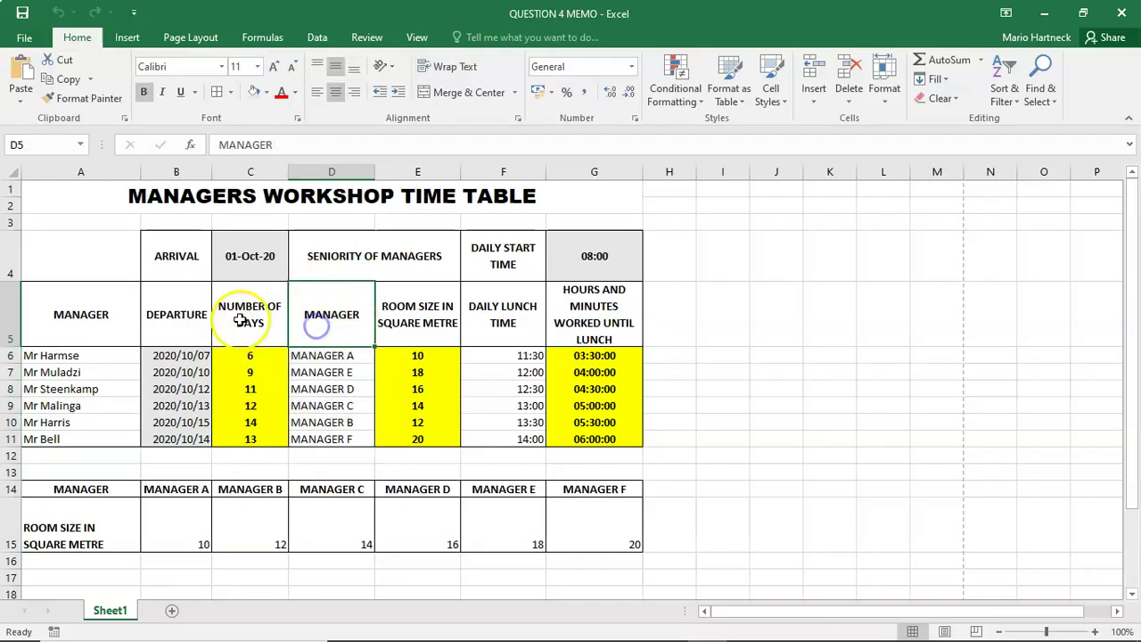
drag(240, 311, 342, 433)
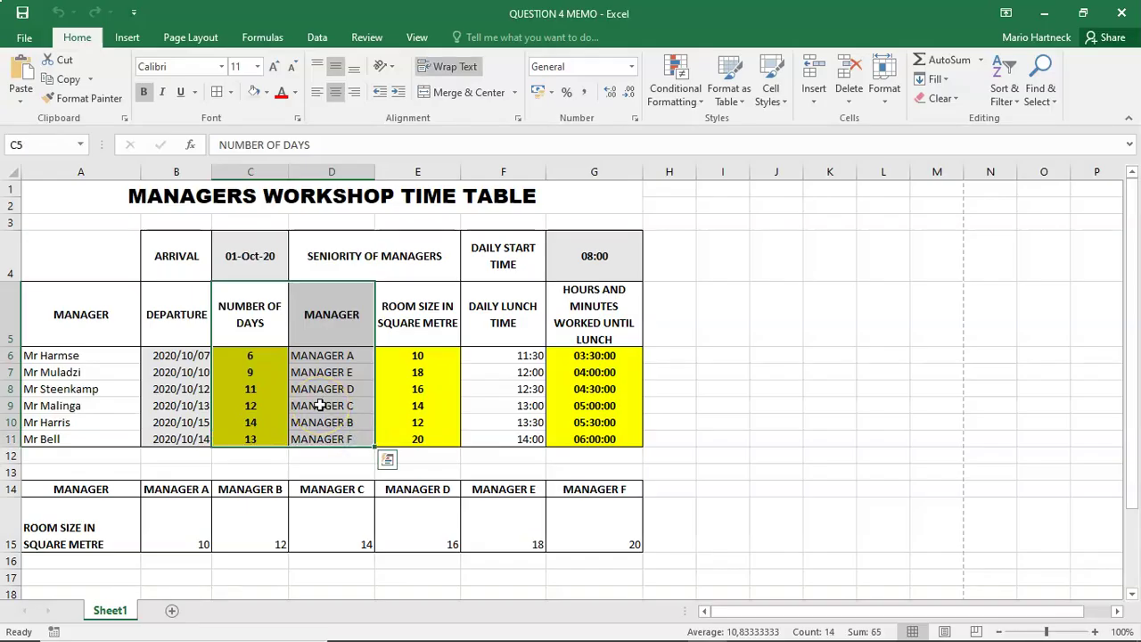
click(708, 325)
click(235, 319)
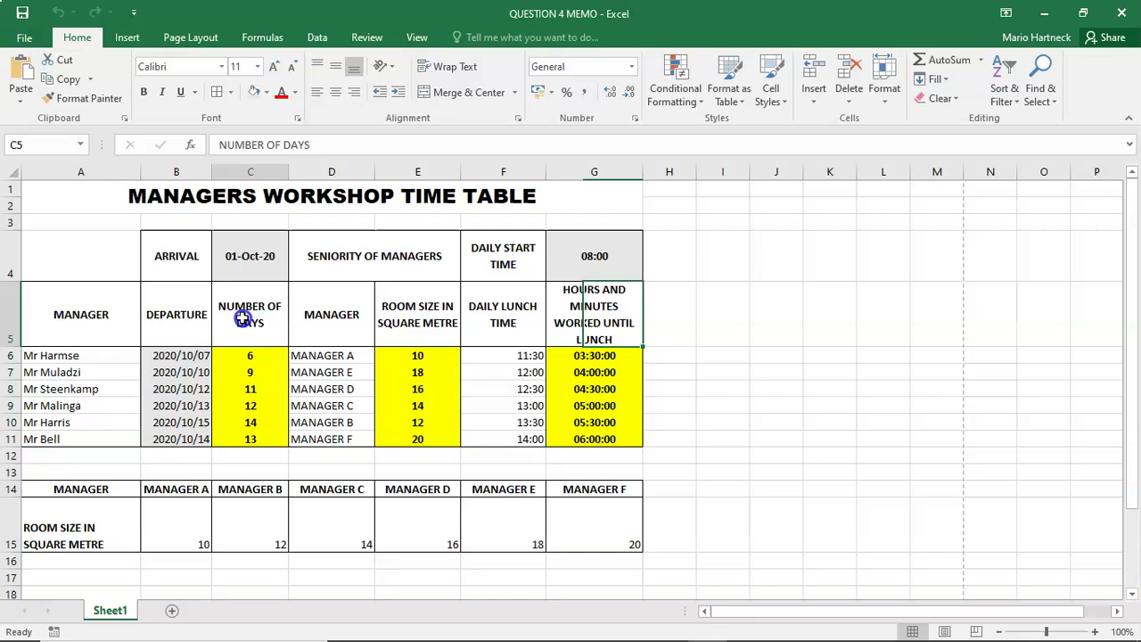
drag(279, 320, 340, 434)
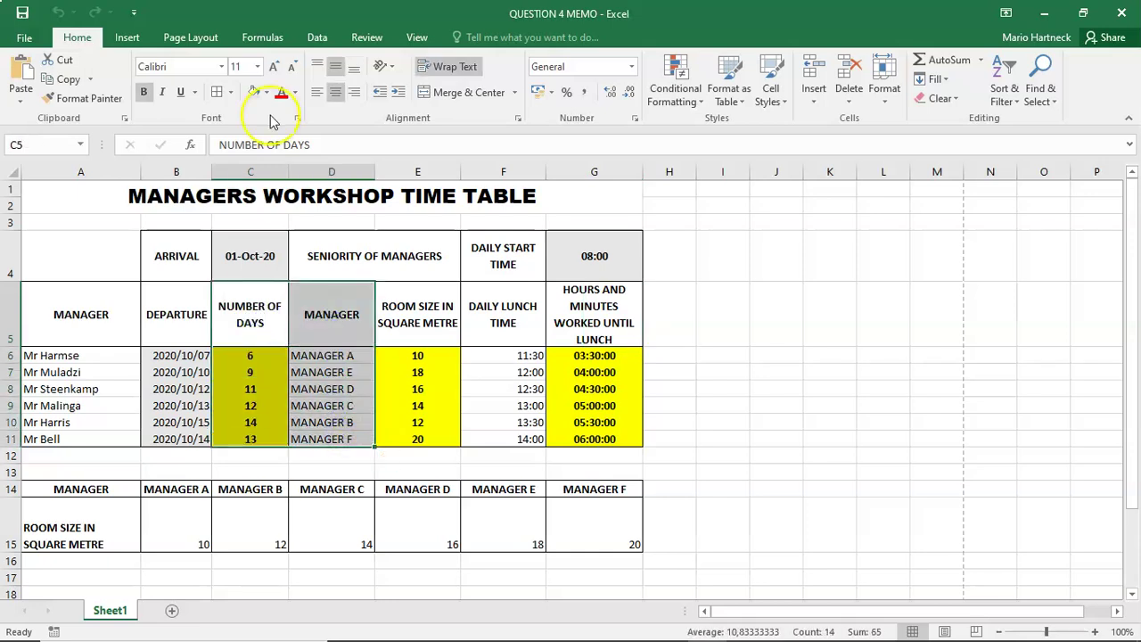
Start a PivotTable from Sheet1!$C$5:$D$11, placed on the existing worksheet at Sheet1!$H$4.
click(129, 40)
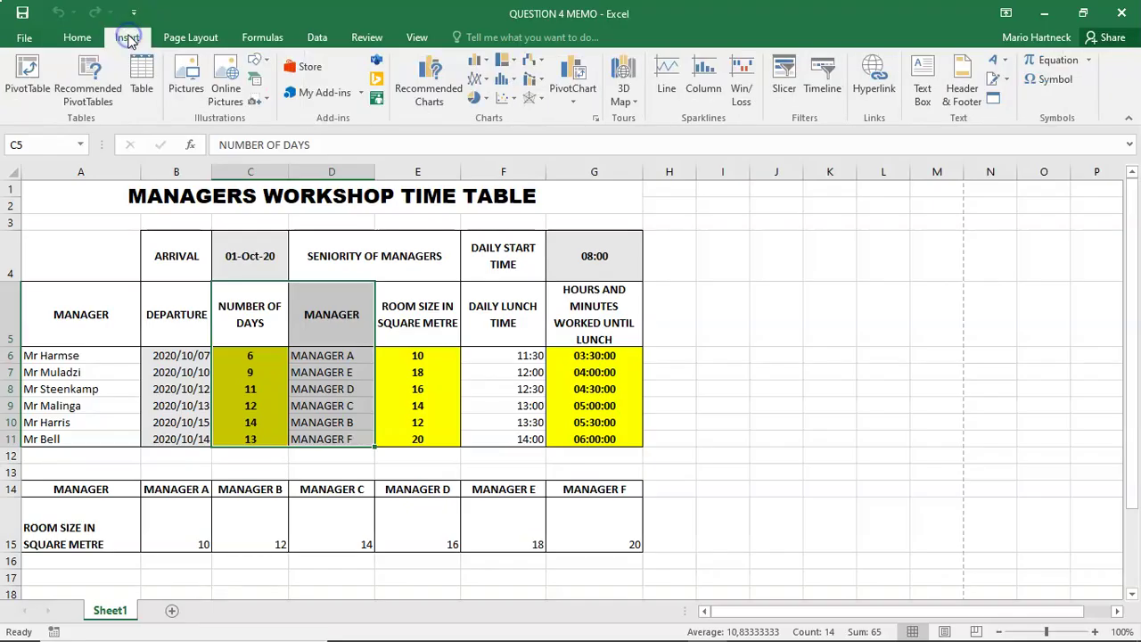
click(37, 93)
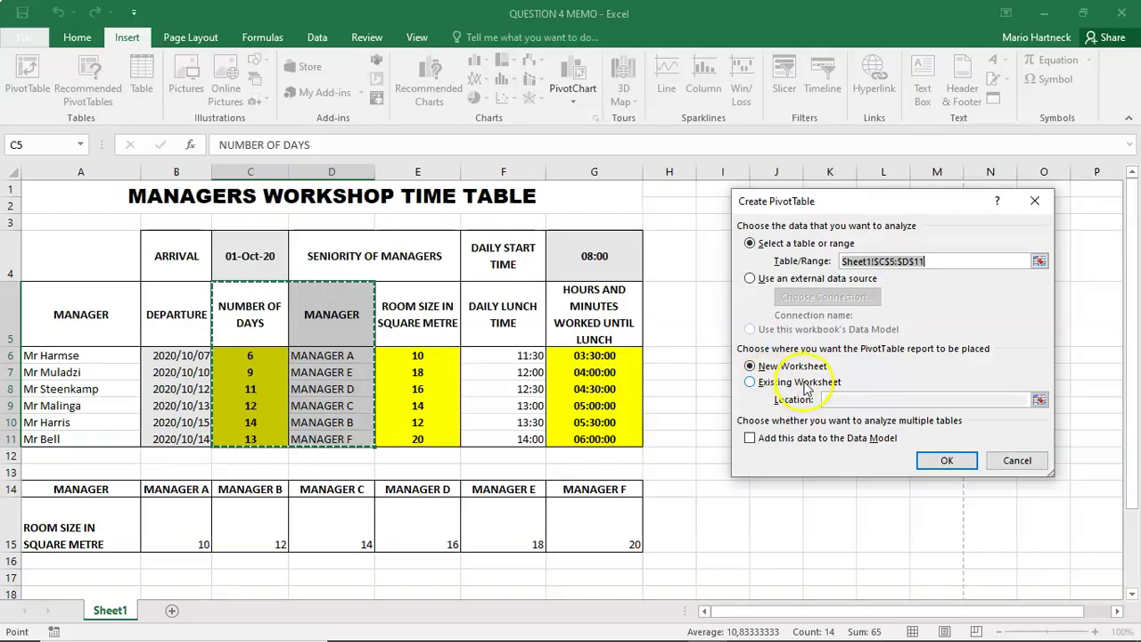
click(751, 382)
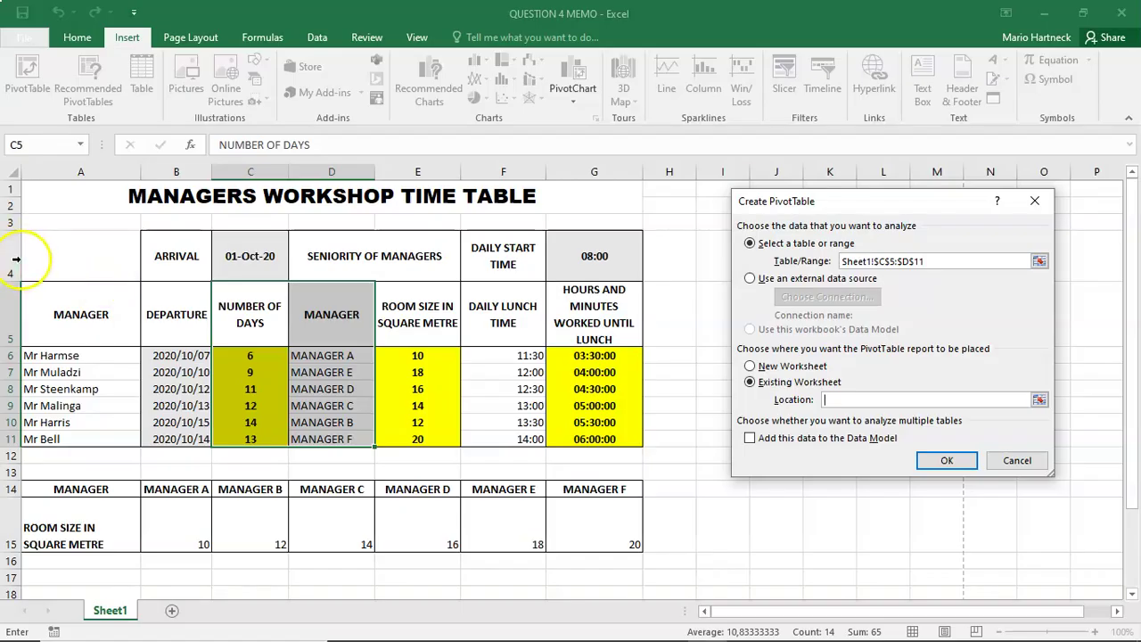
click(668, 258)
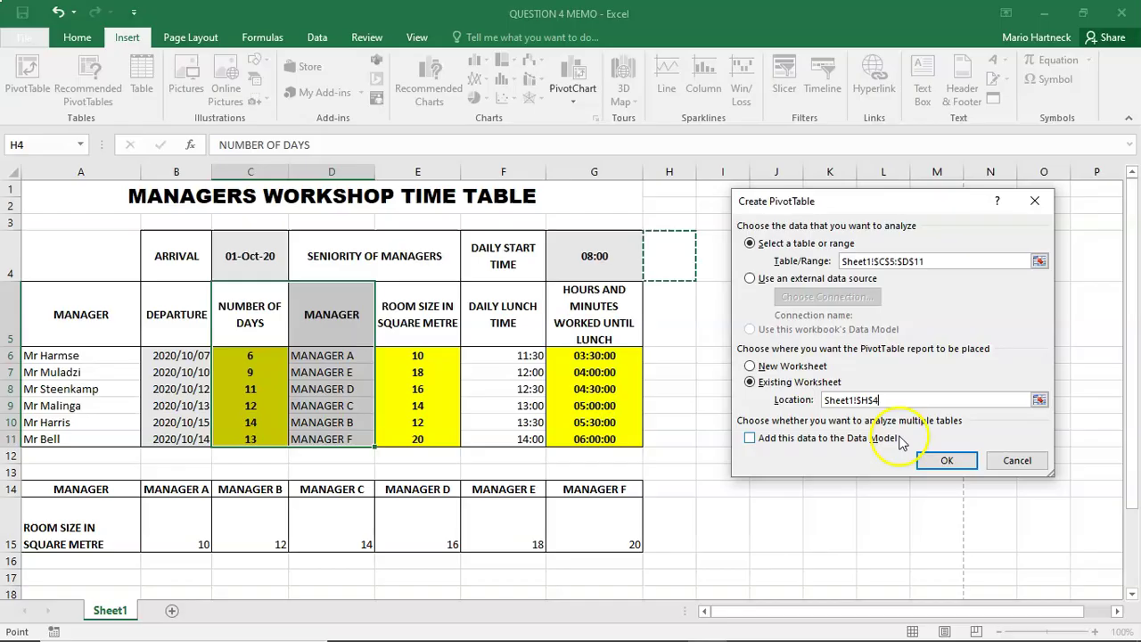
Confirm the empty PivotTable at H4 and bring the instructions PDF forward.
click(927, 460)
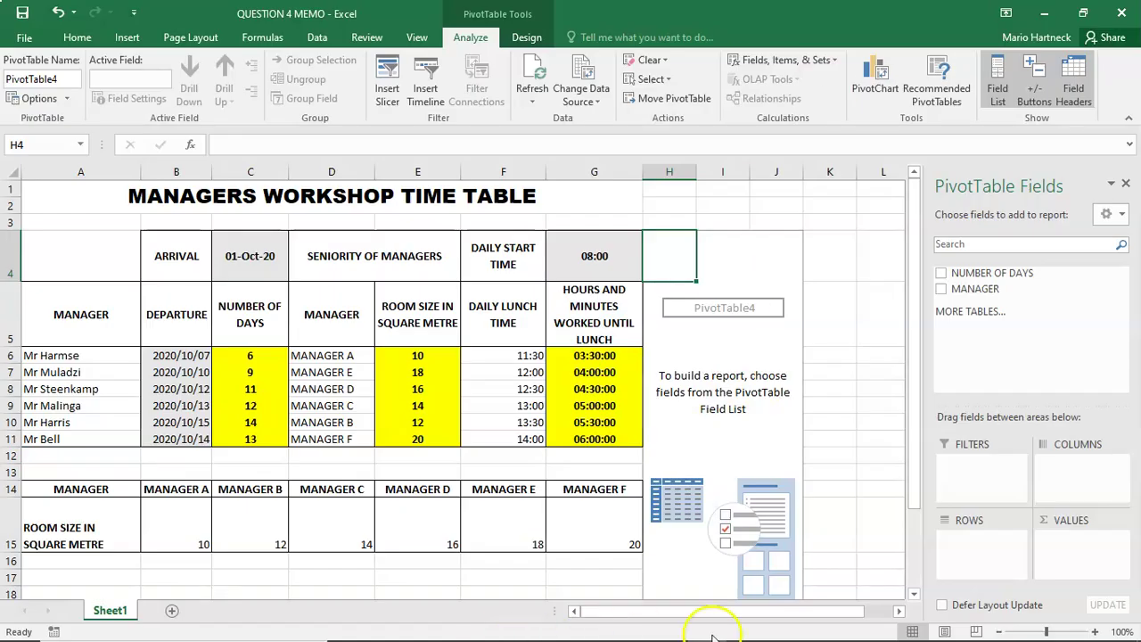
mouse_move(714, 637)
click(749, 628)
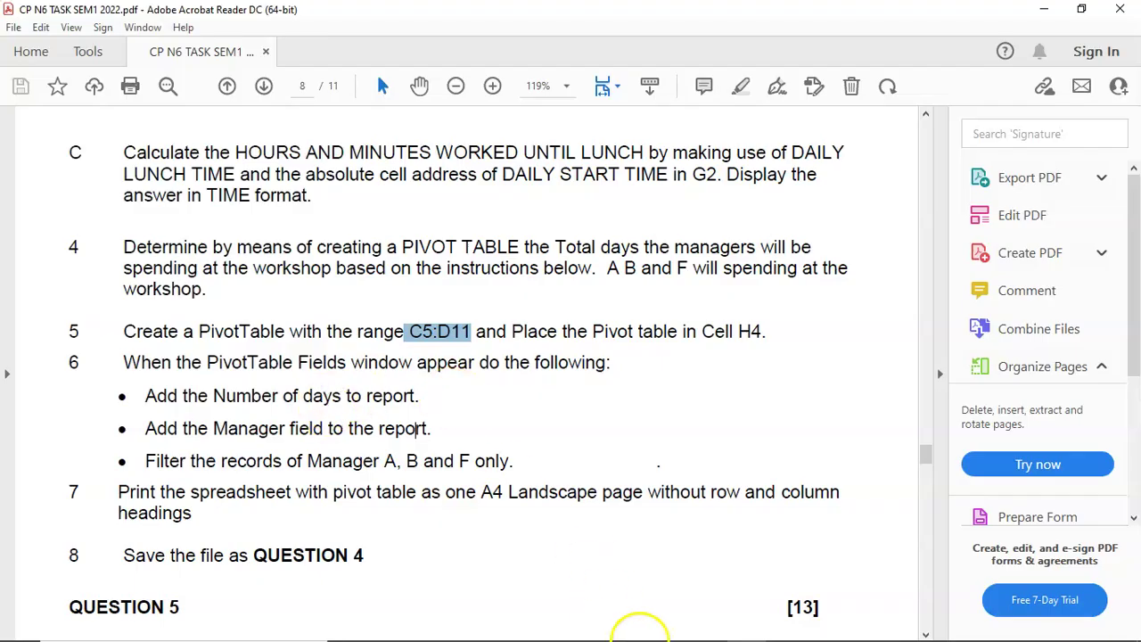
Switch from the instructions PDF back to the QUESTION 4 MEMO workbook.
mouse_move(678, 631)
click(749, 627)
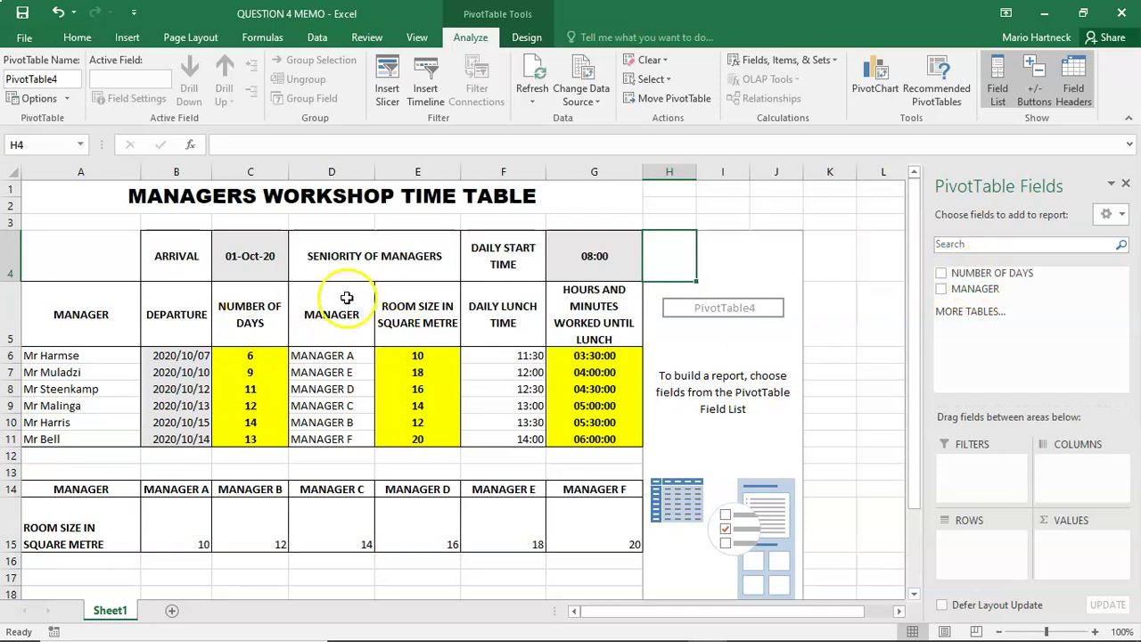
Add NUMBER OF DAYS as a sum and MANAGER as row labels, giving a Grand Total of 65.
click(942, 274)
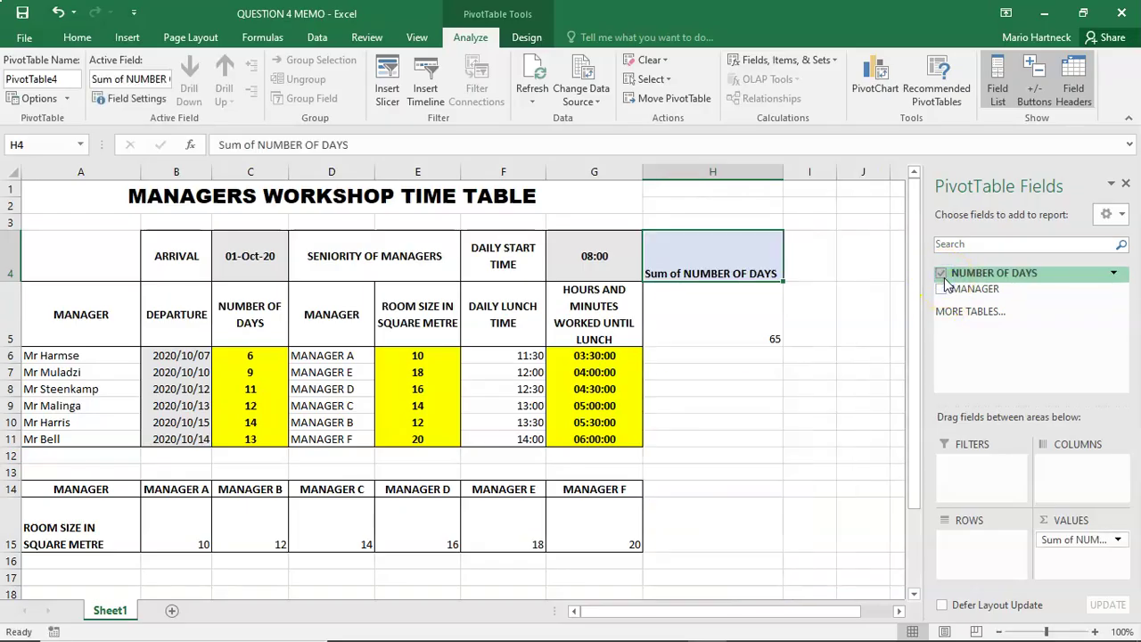
click(760, 630)
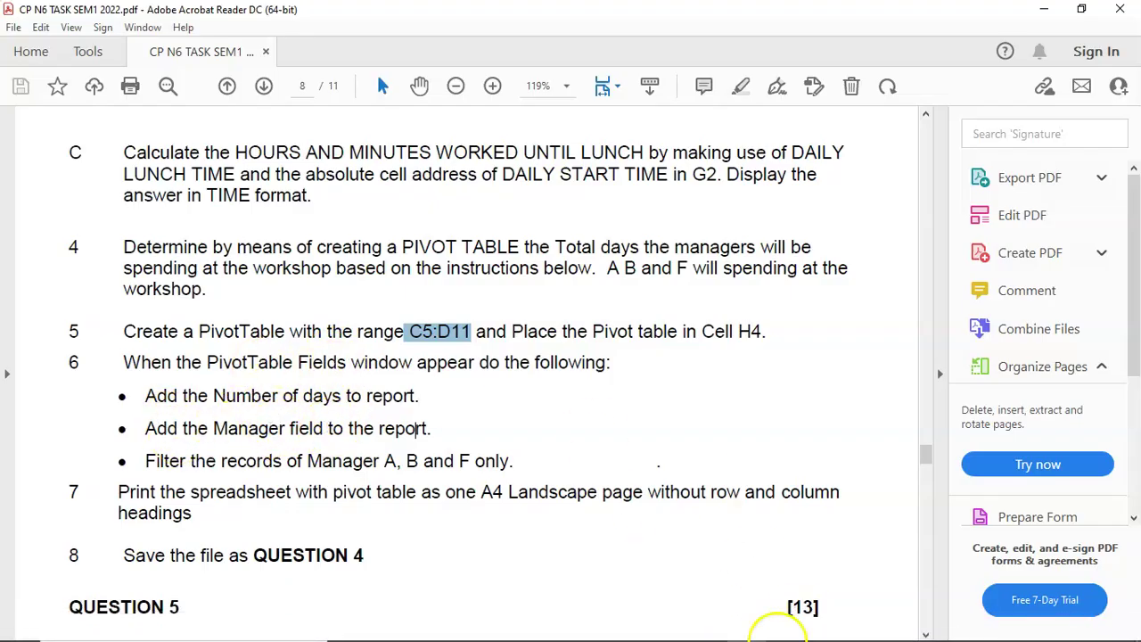
click(708, 624)
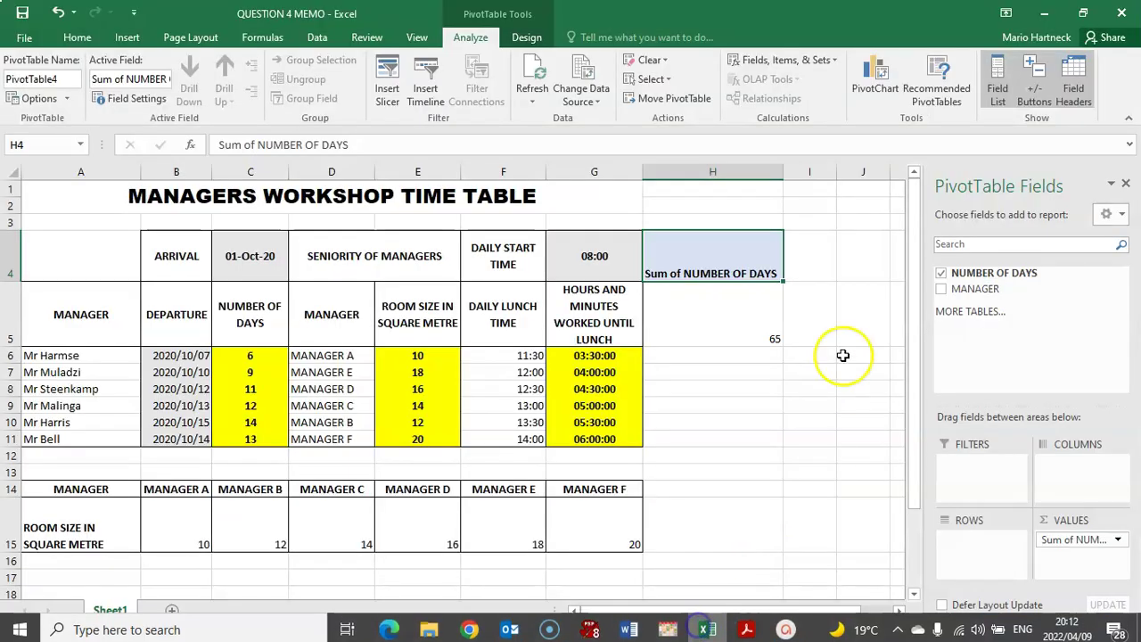
click(942, 288)
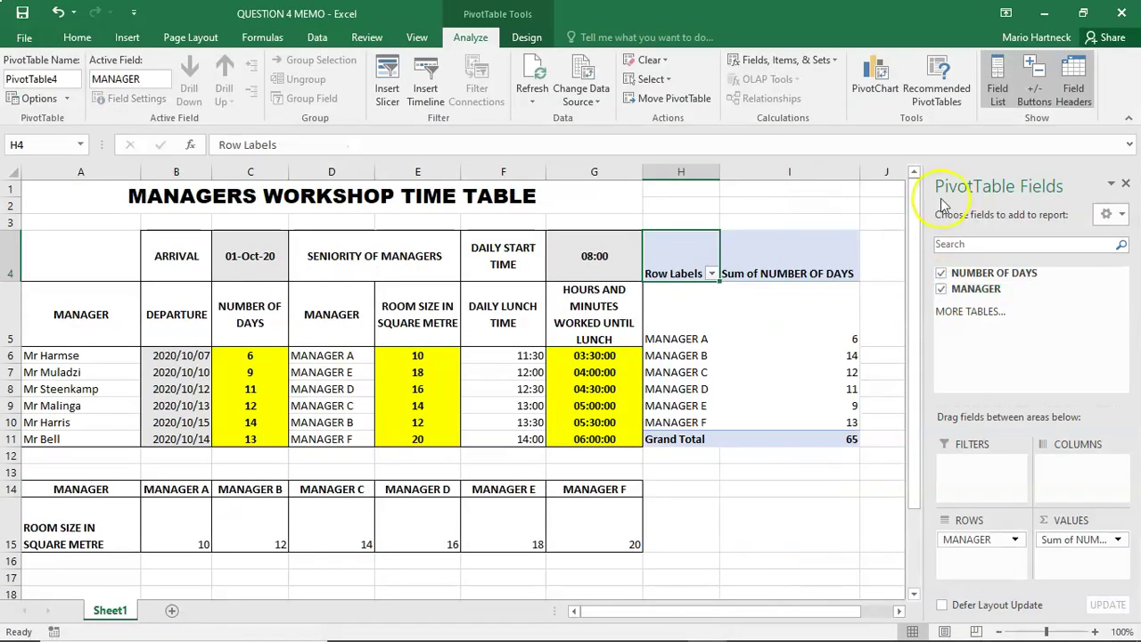
click(738, 624)
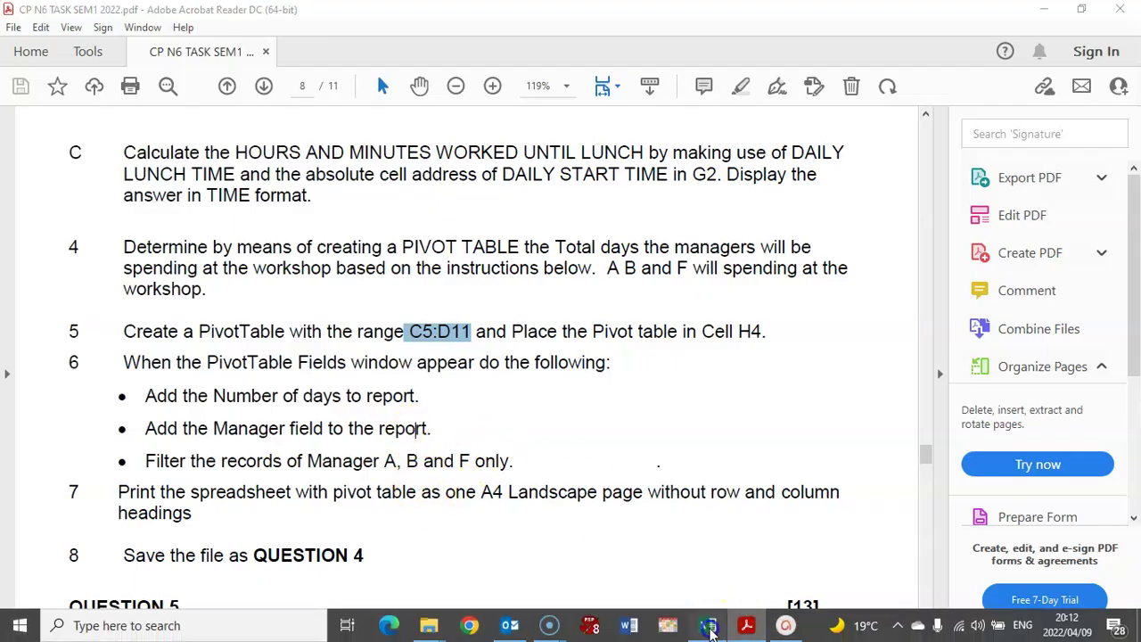
Open the manager row-label filter, clear all entries, and check which managers the PDF requires.
click(708, 634)
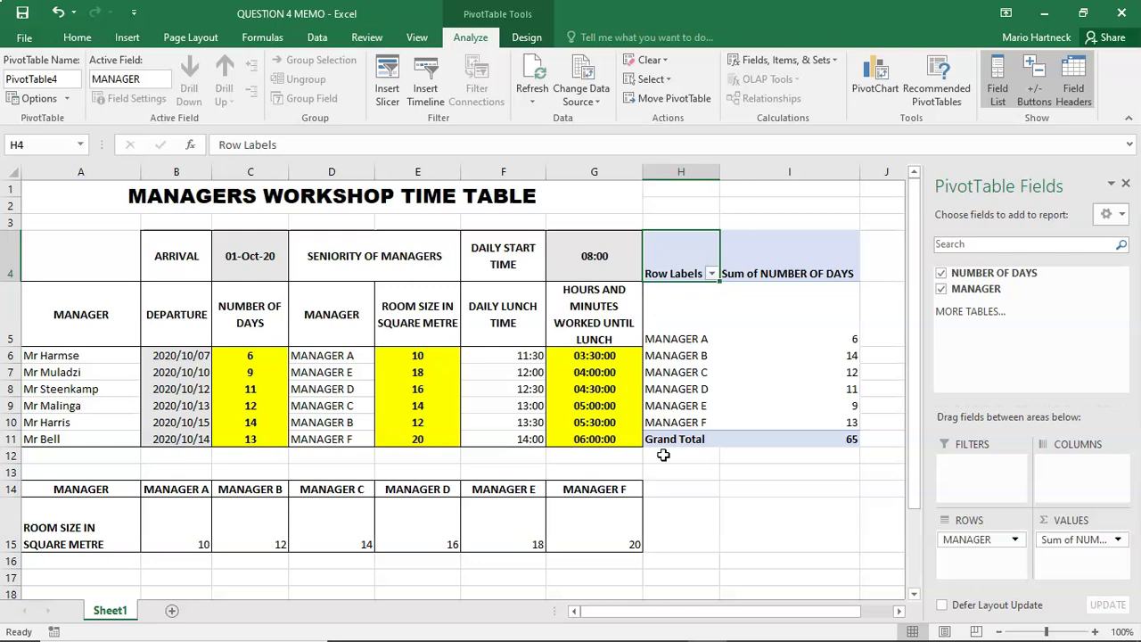
click(711, 275)
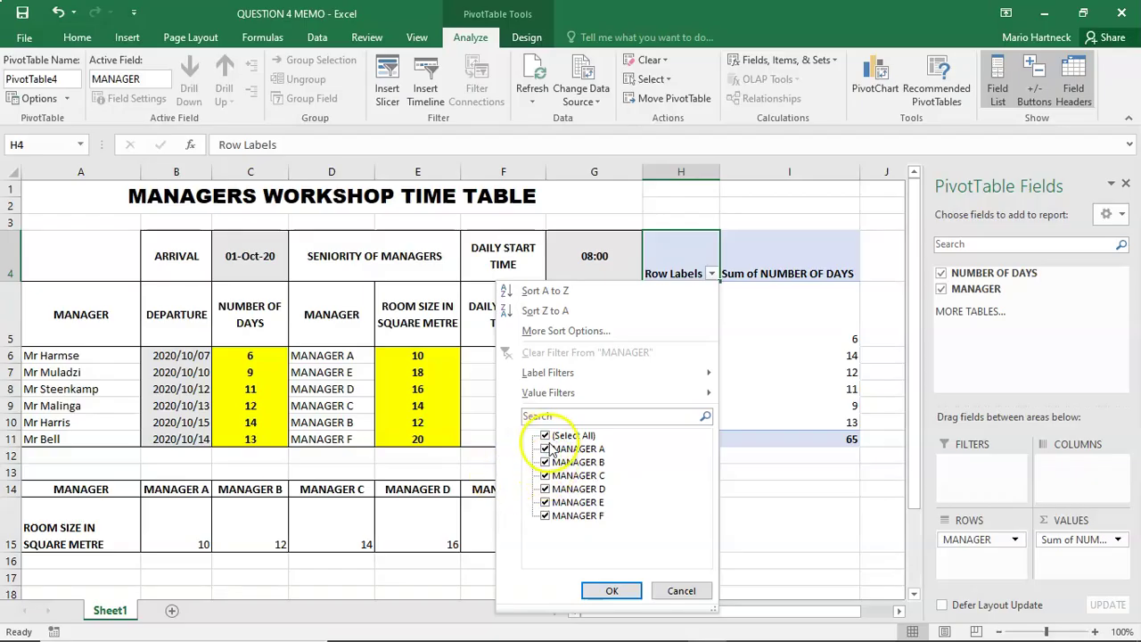
click(545, 436)
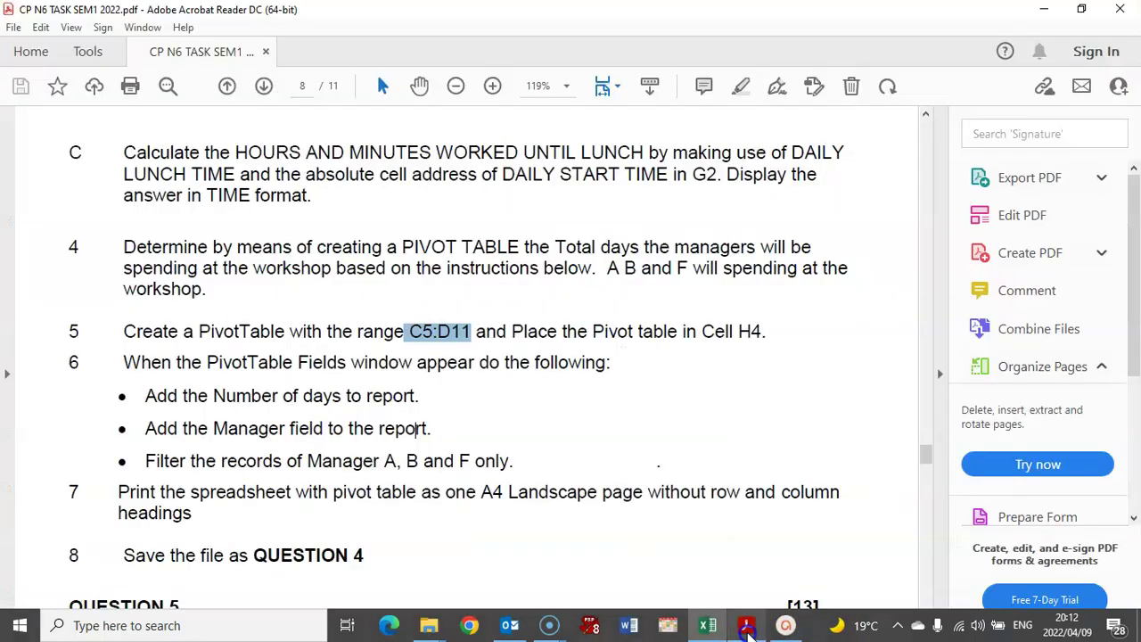
click(748, 628)
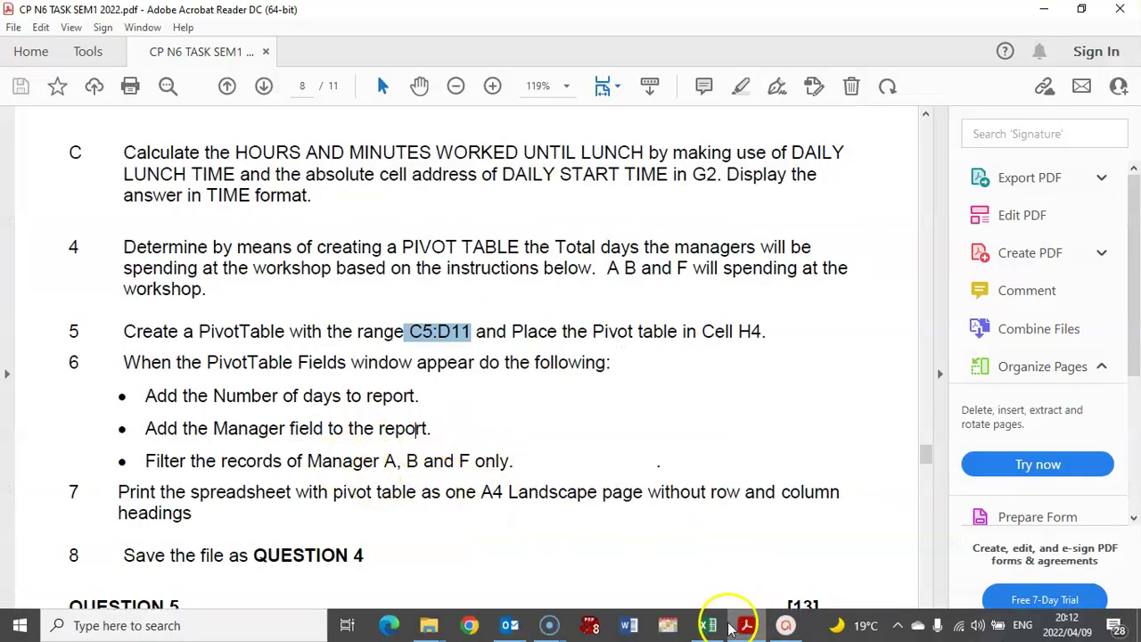
click(707, 635)
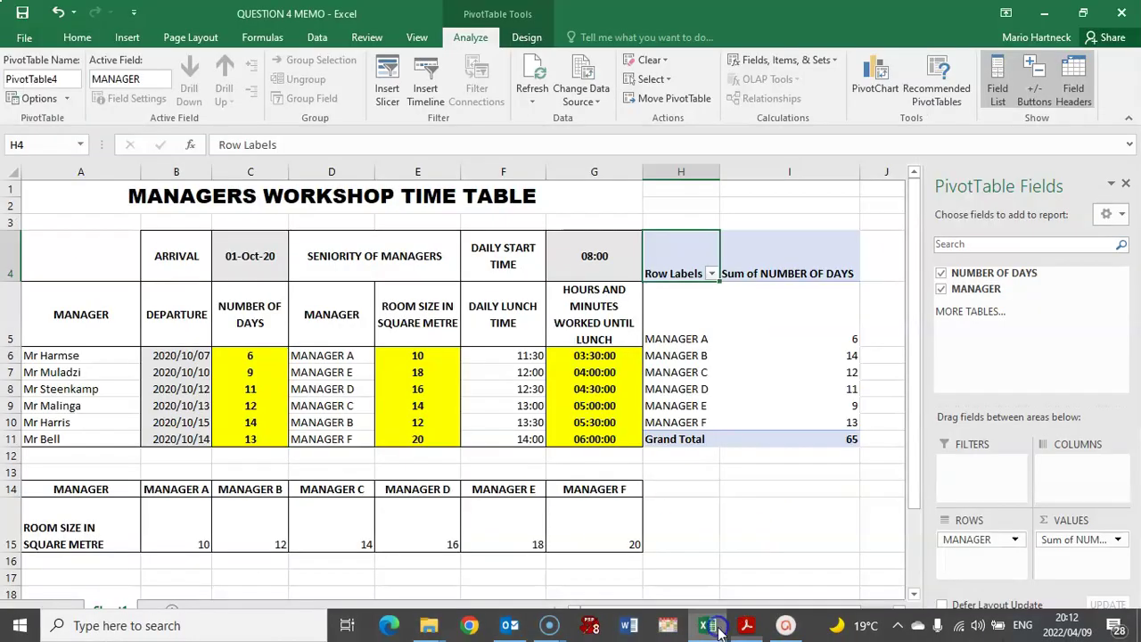
Filter the row labels to MANAGER A, B and F only, for a Grand Total of 33.
click(710, 273)
click(546, 435)
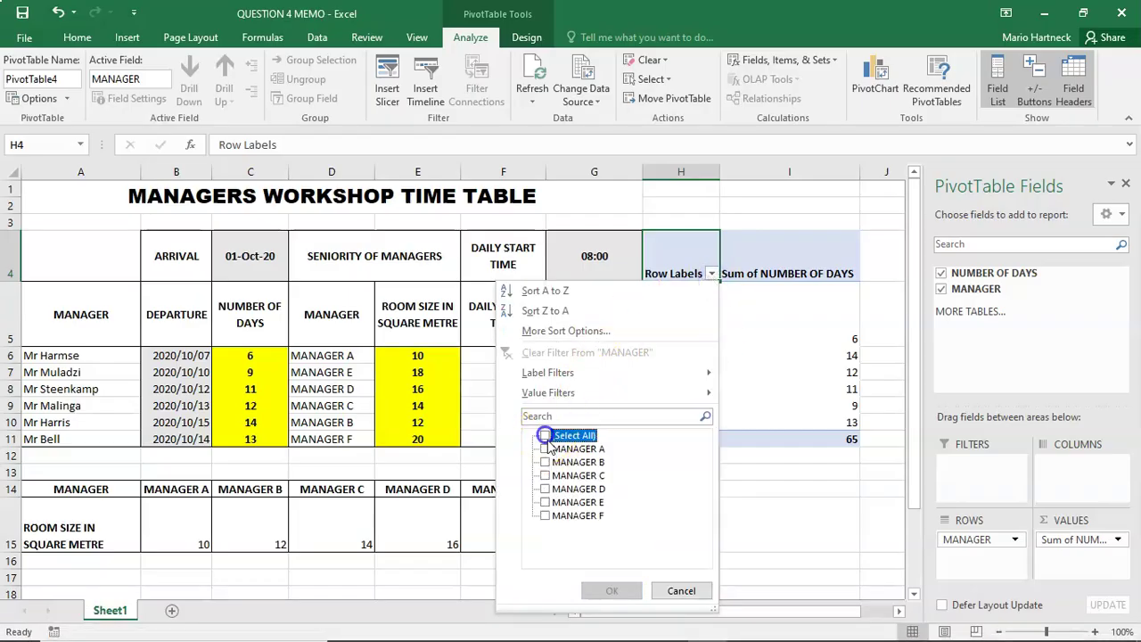
click(546, 448)
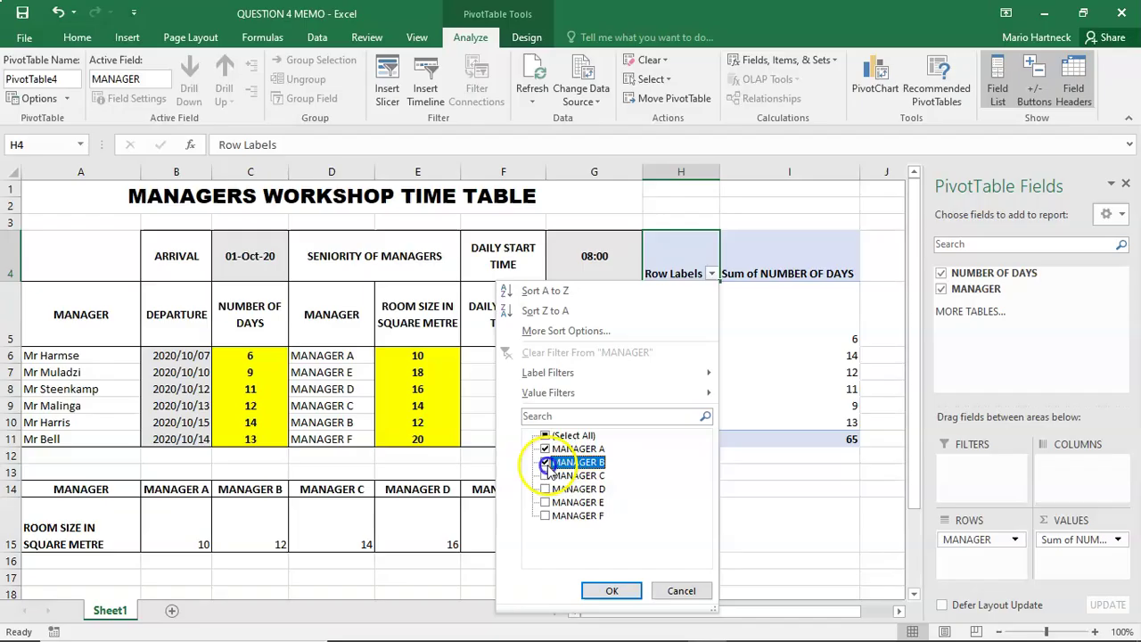
click(546, 516)
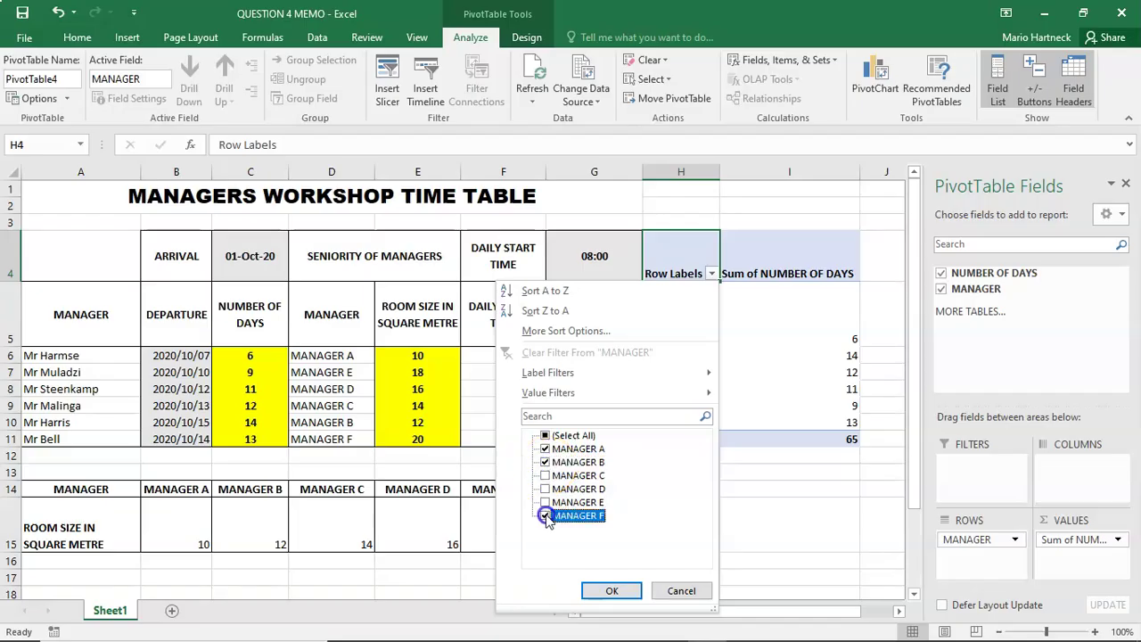
click(612, 591)
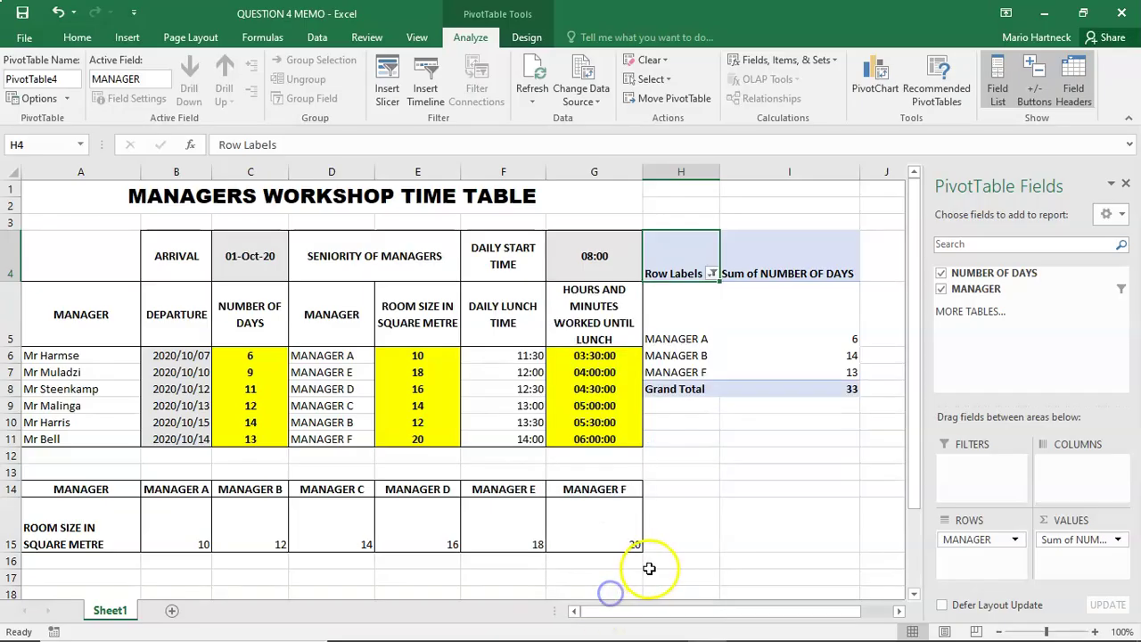
Select cell I13 outside the PivotTable to hide the PivotTable Fields pane.
click(724, 479)
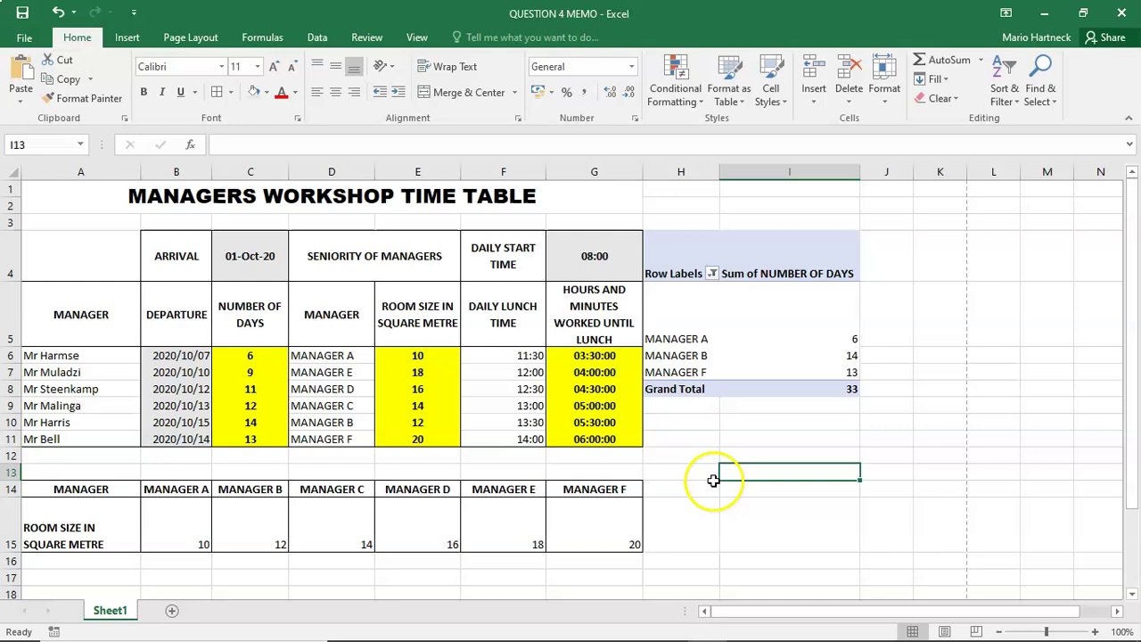
mouse_move(838, 289)
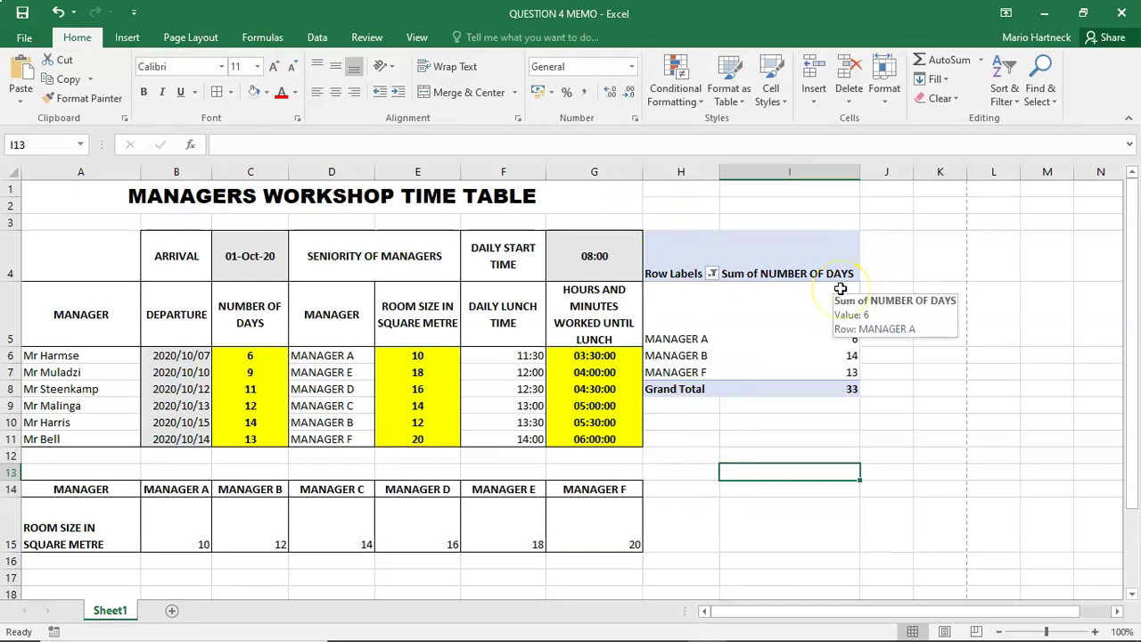